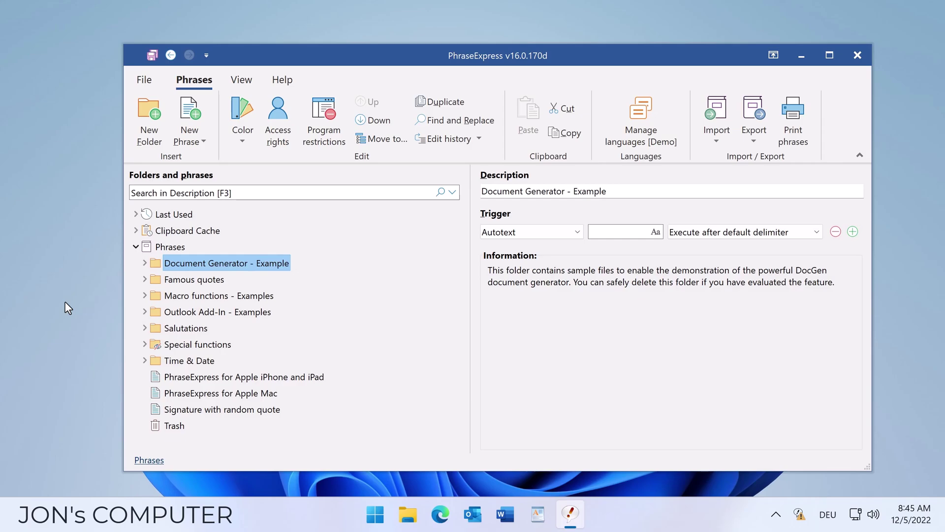
With the top-level Phrases folder selected, choose File > Sync phrases with others.
click(168, 247)
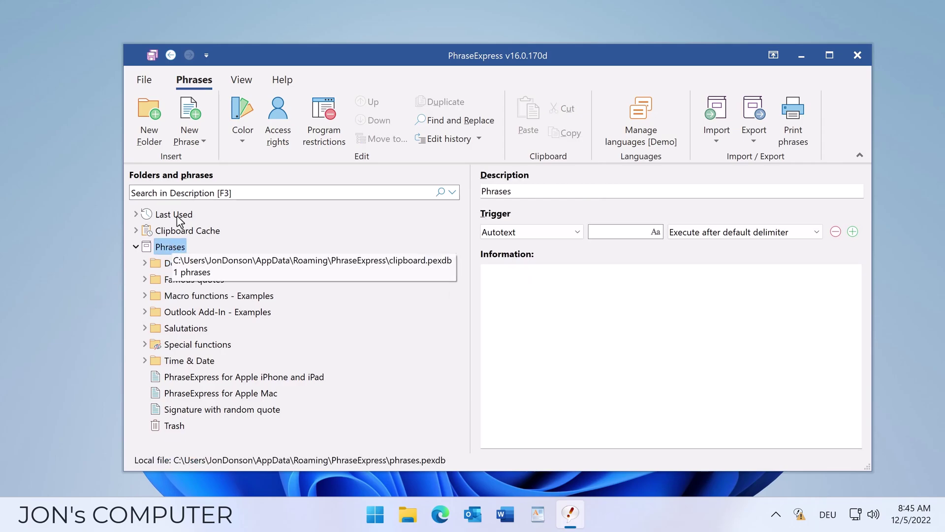
click(144, 79)
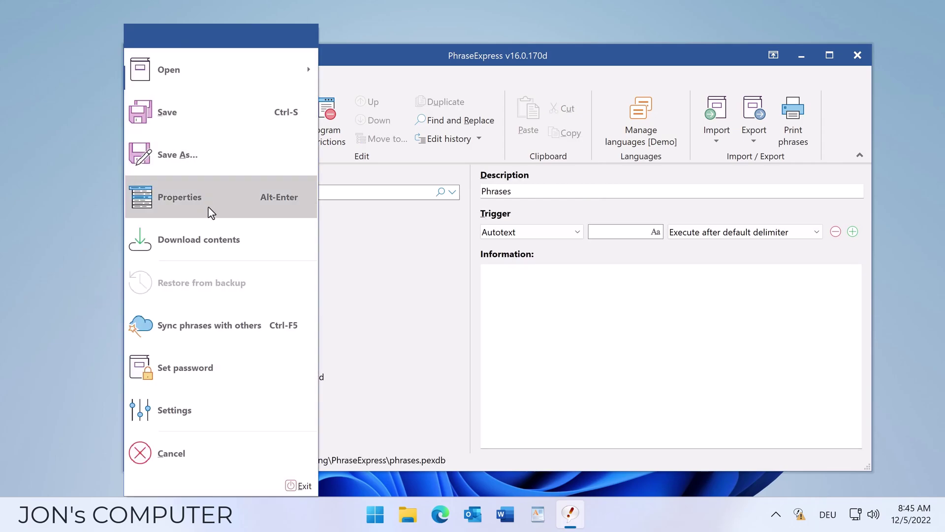
click(229, 331)
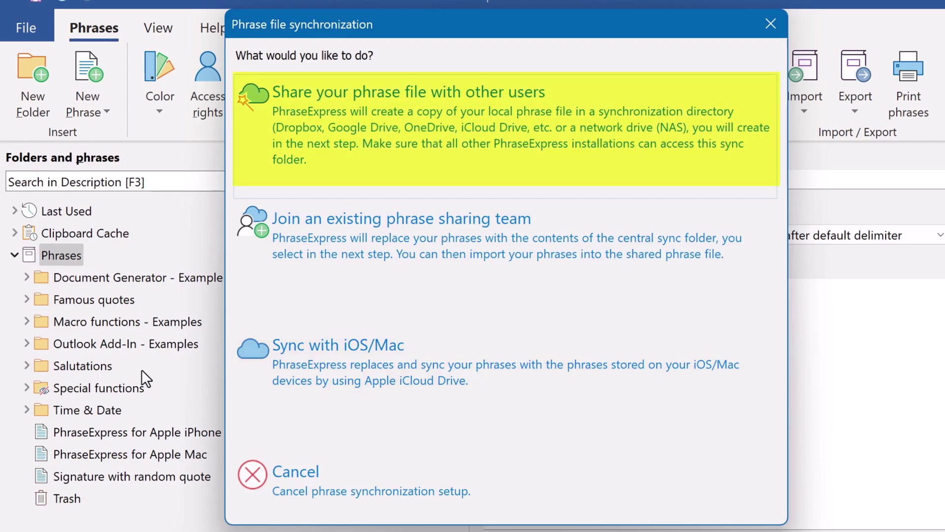
Share the phrase file with other users, using the nas folder on homenas as sync location.
click(457, 150)
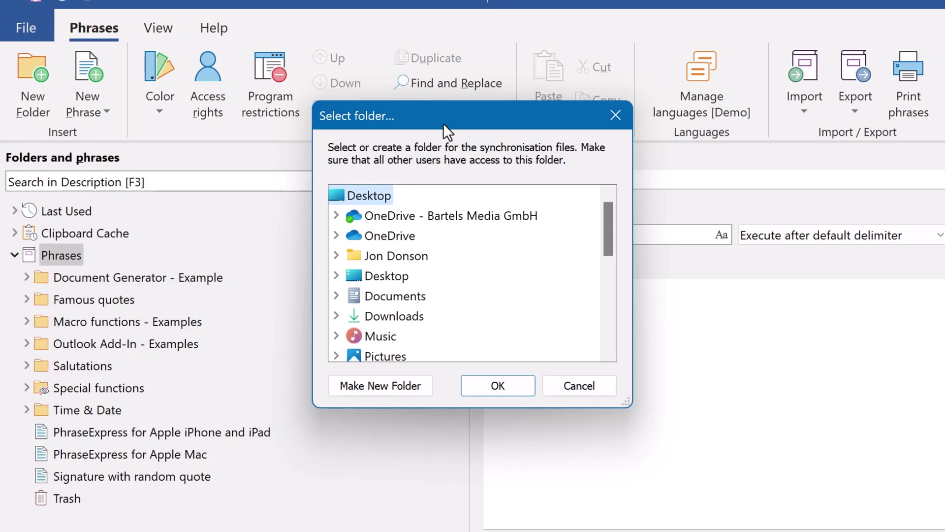
drag(605, 223, 616, 317)
click(412, 277)
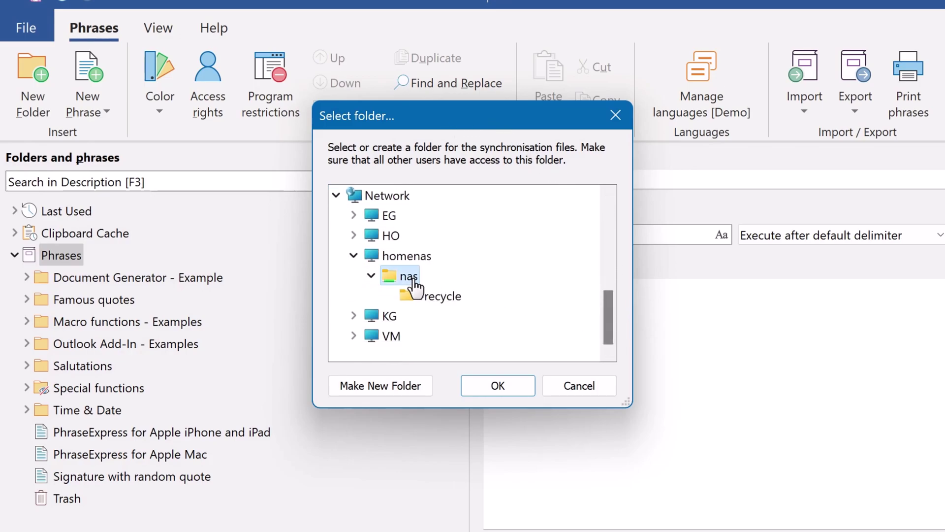
click(493, 384)
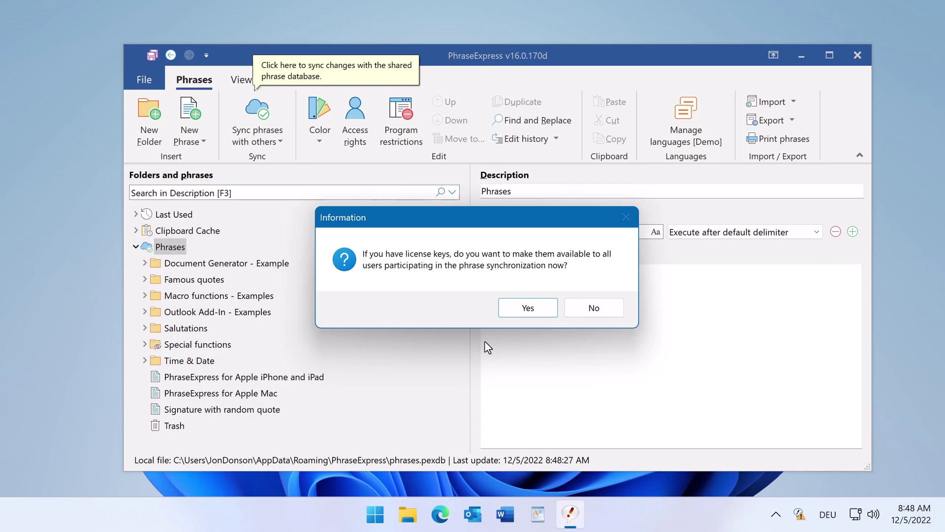
Agree to share license keys, paste the keys into User Manager's Licenses tab, then close it.
click(530, 314)
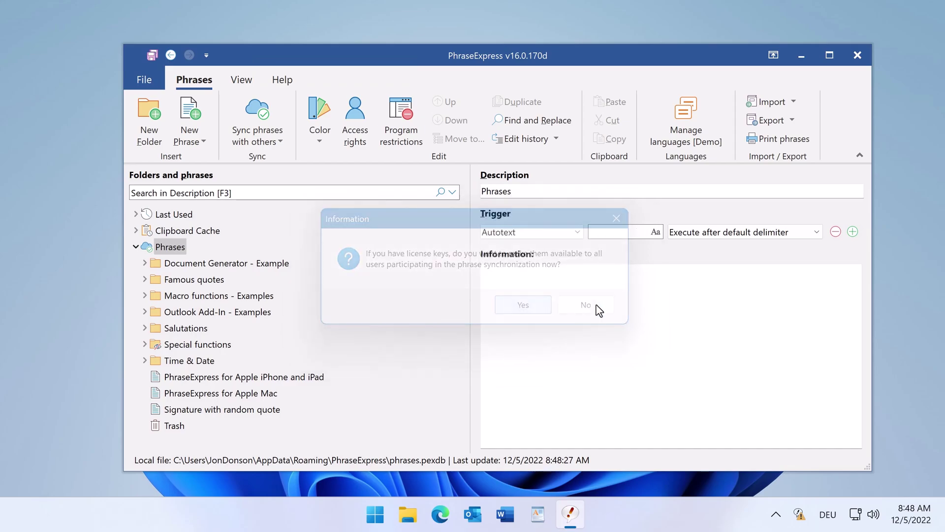
click(523, 234)
key(ctrl+v)
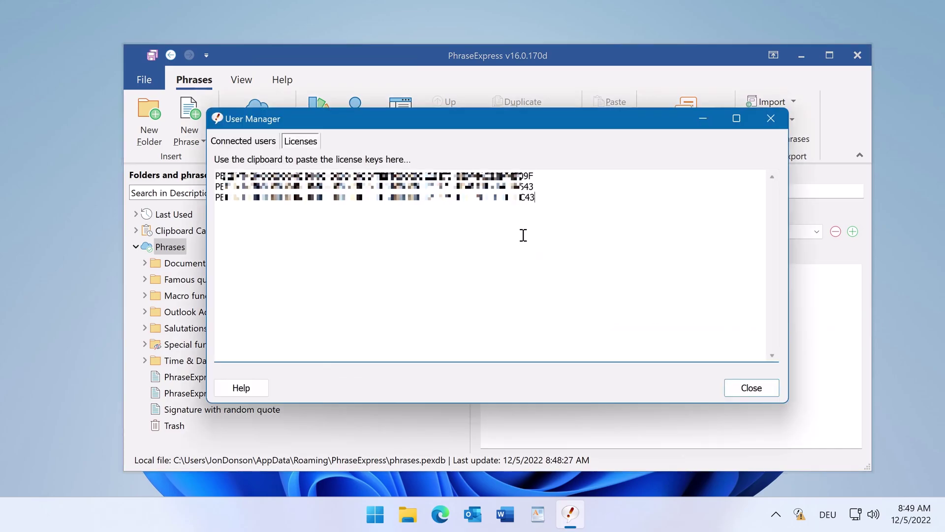
click(751, 388)
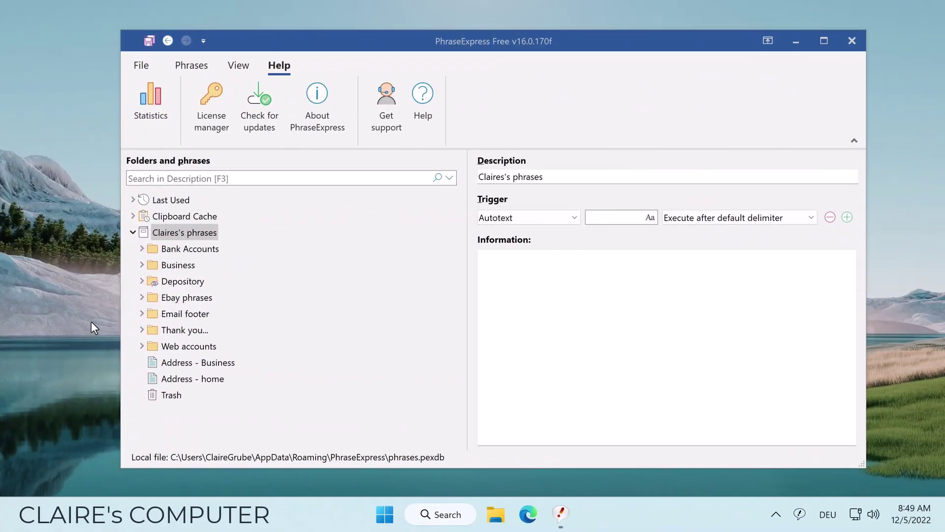
On the second computer, select the personal phrases root and choose File > Sync phrases with others.
click(177, 235)
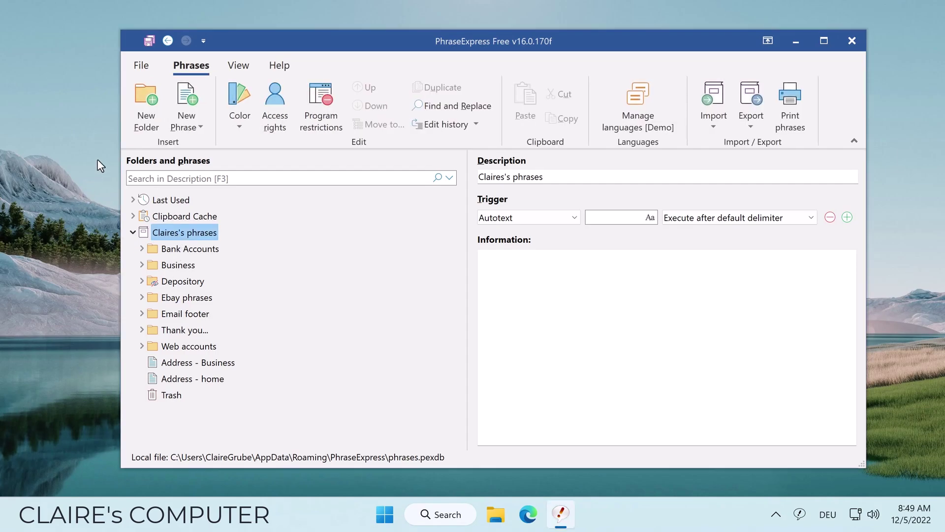
click(141, 67)
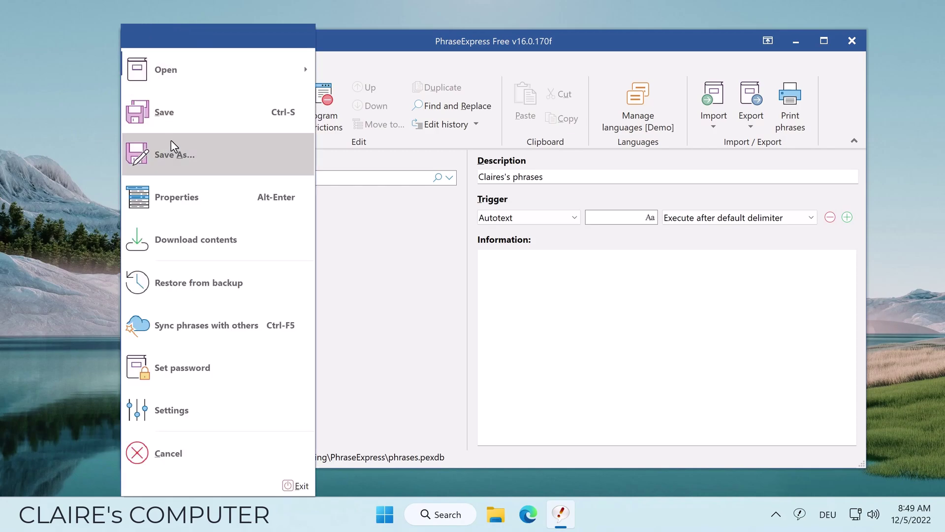
click(215, 326)
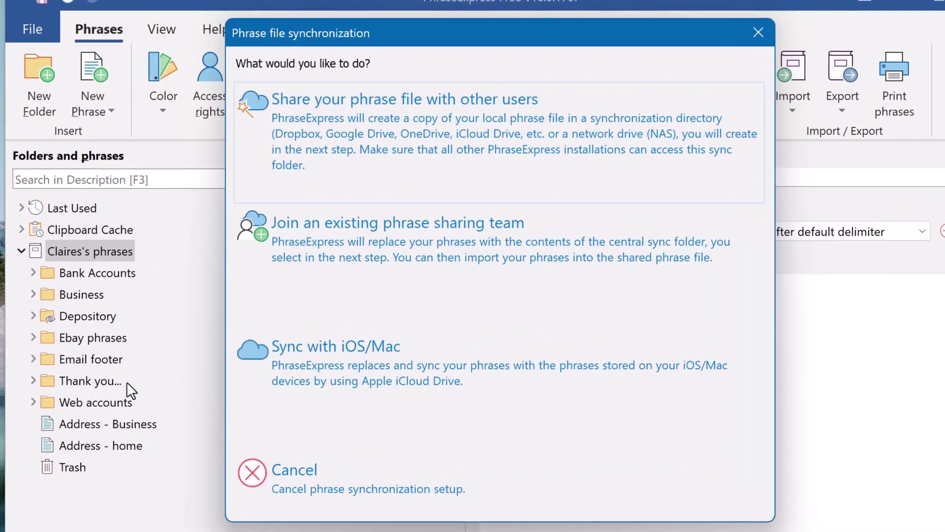
Join the existing phrase sharing team through the homenas nas folder.
click(388, 249)
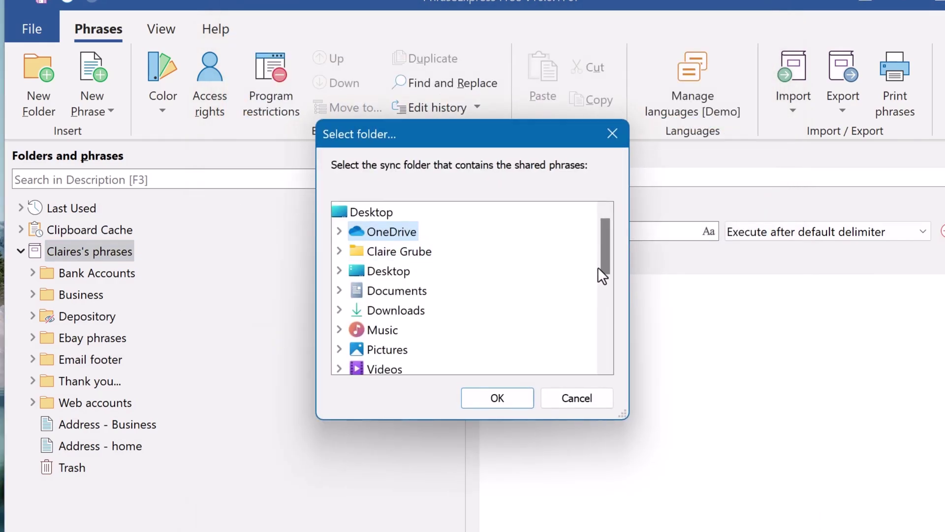
drag(600, 268, 597, 367)
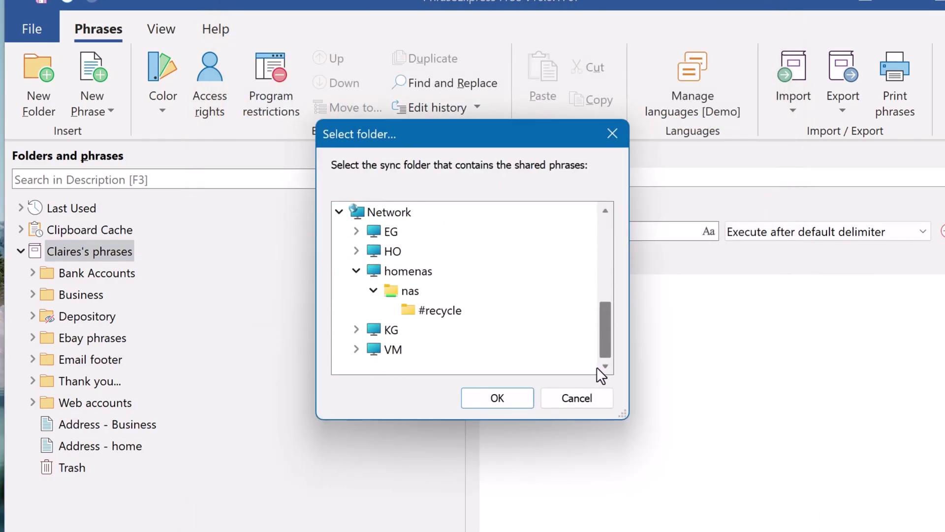
click(408, 291)
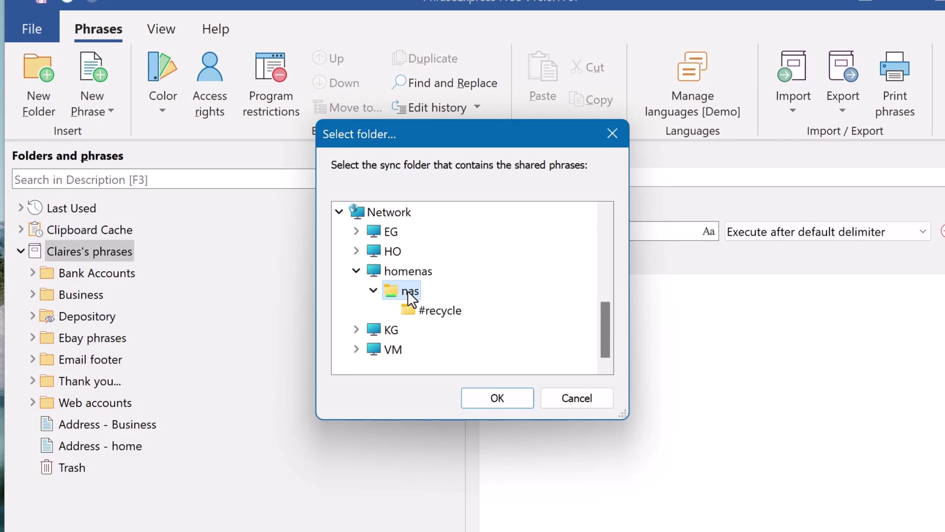
click(476, 400)
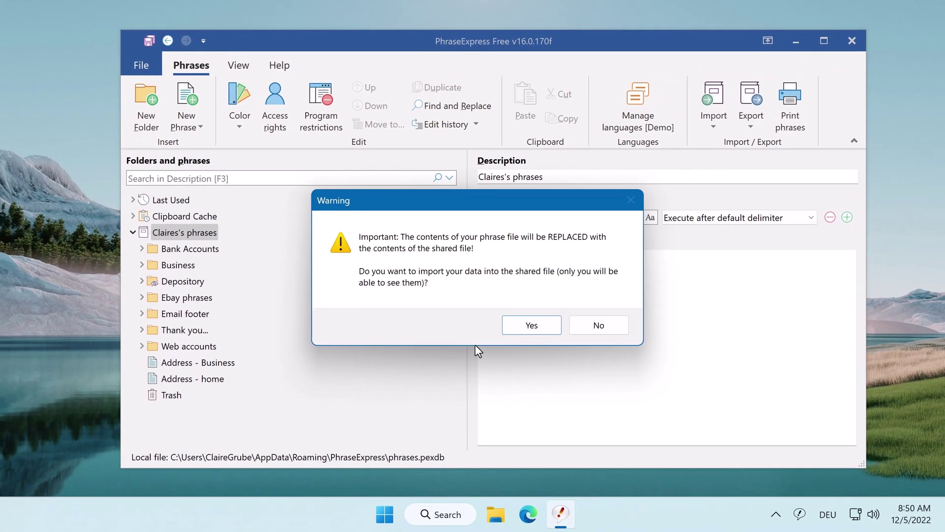
Confirm importing the second computer's existing phrases into the shared phrase file.
click(536, 327)
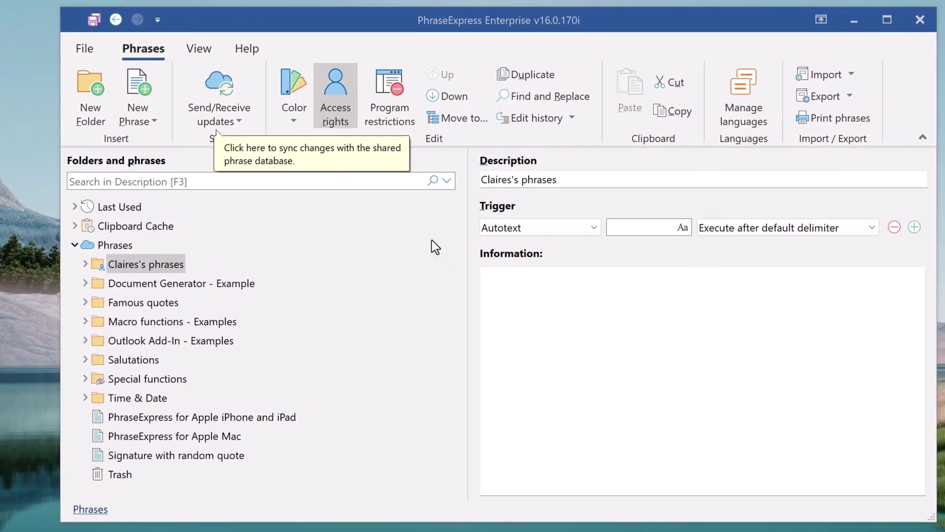
click(329, 99)
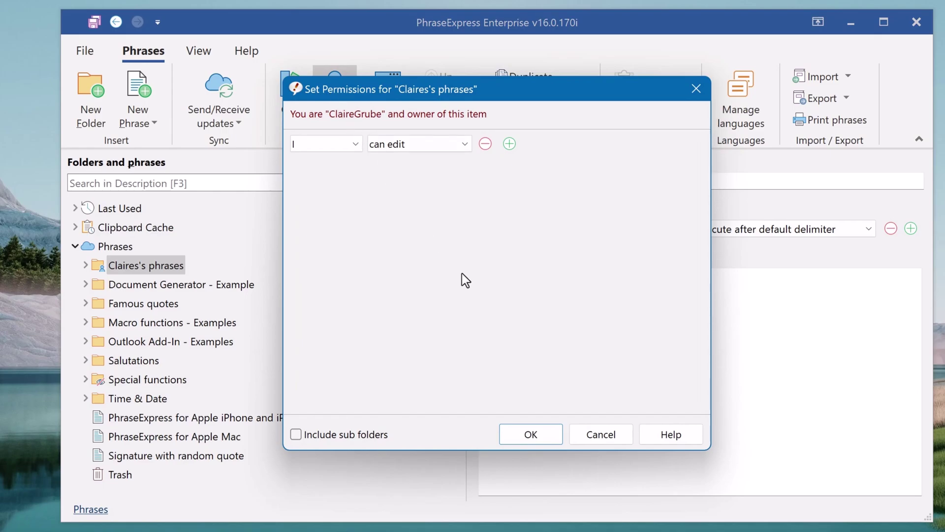
click(587, 426)
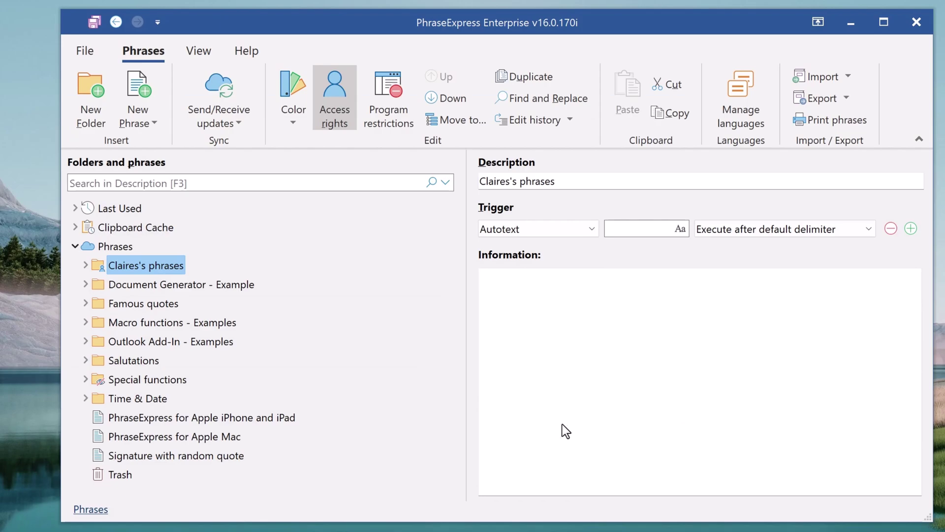
Add a new phrase described with the second user's name and send it to the shared file.
click(153, 411)
key(ctrl+n)
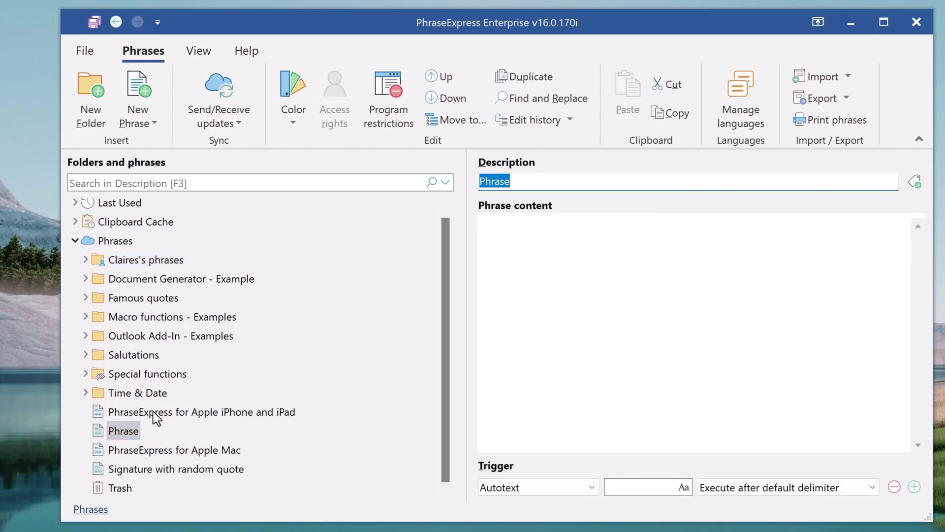
text(Claire)
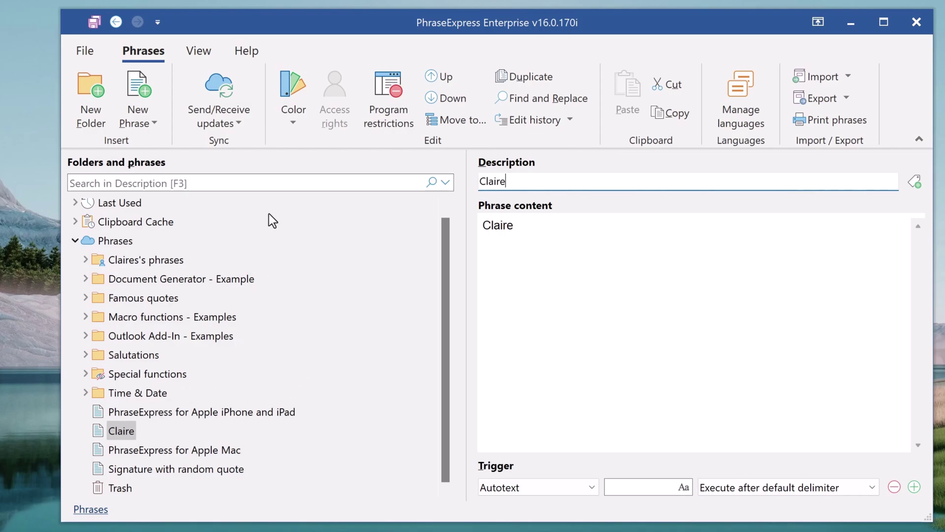
click(238, 79)
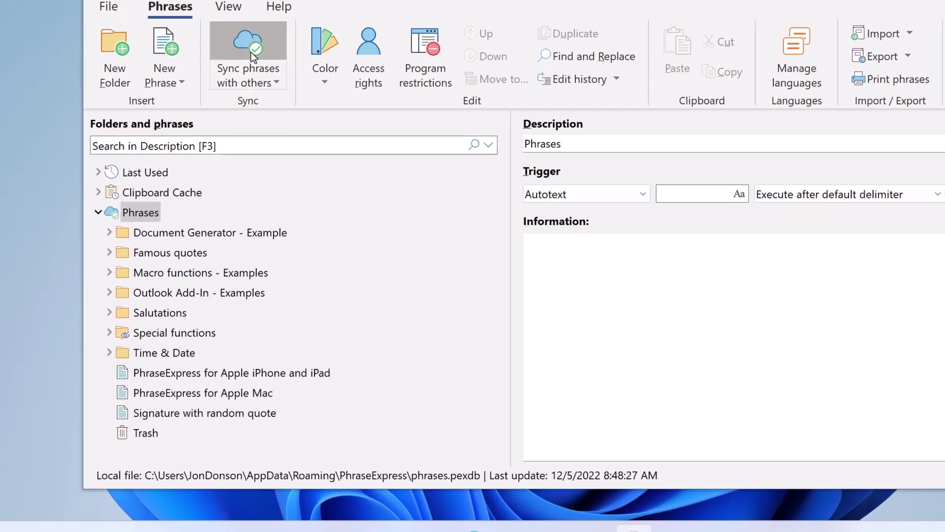
On the first computer, sync to receive the second user's new phrase.
click(258, 116)
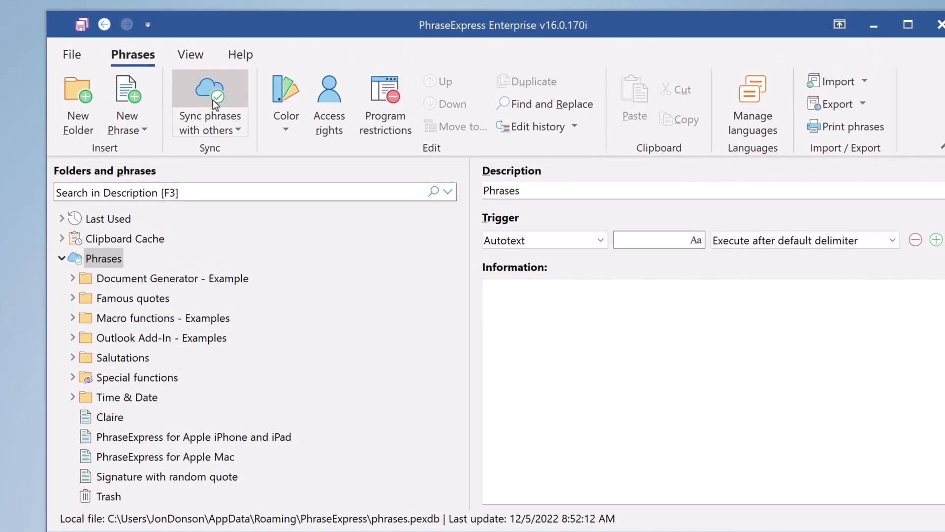
Turn on Synchronize on program start in the Sync options and save.
click(237, 132)
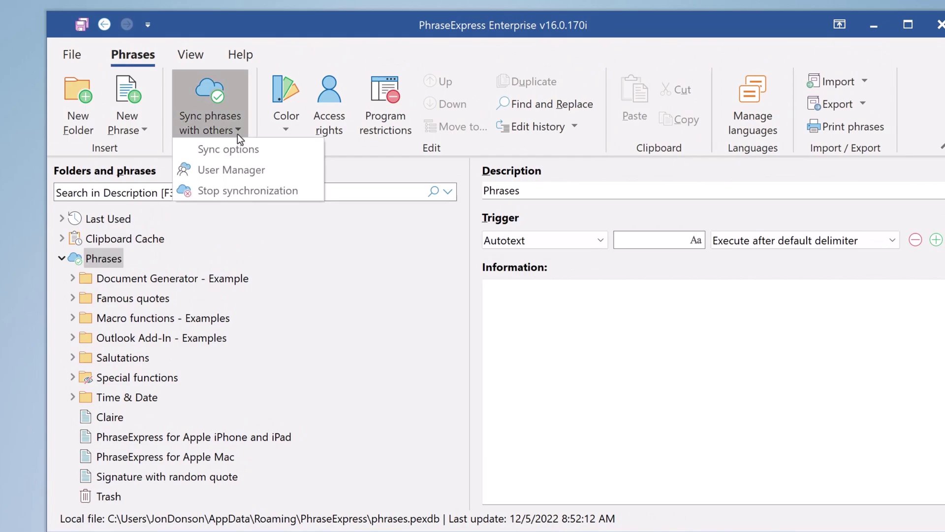
click(270, 147)
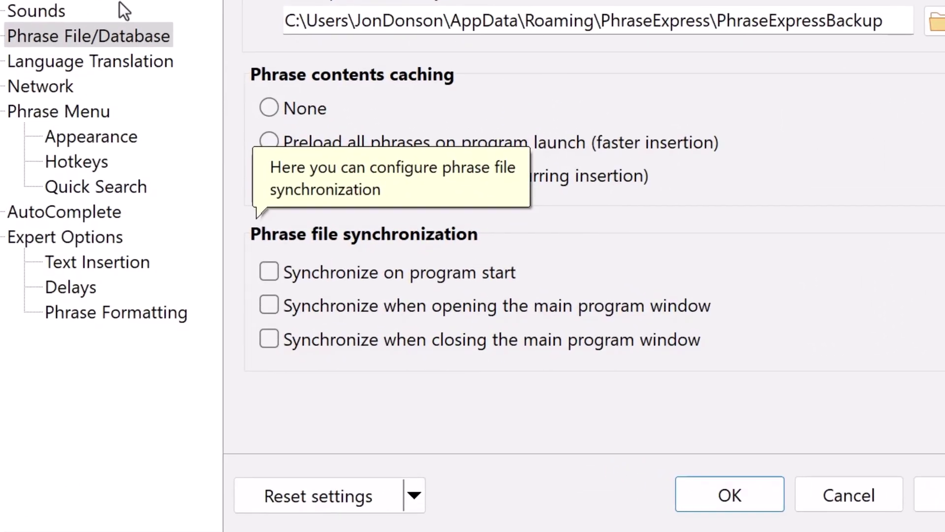
click(334, 270)
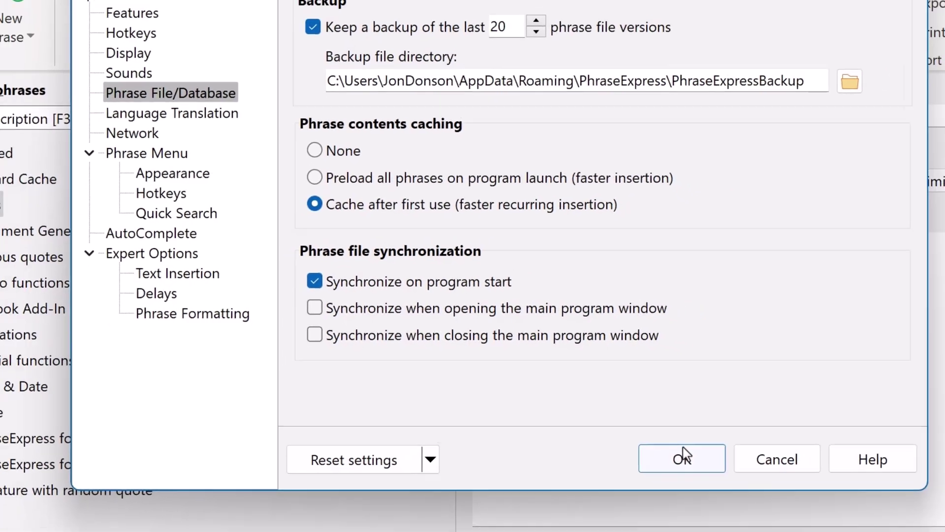
click(729, 495)
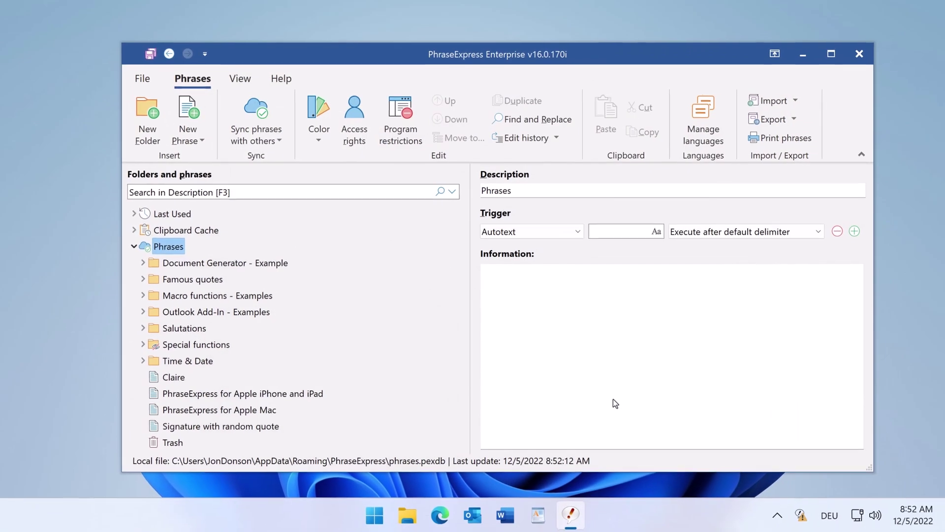